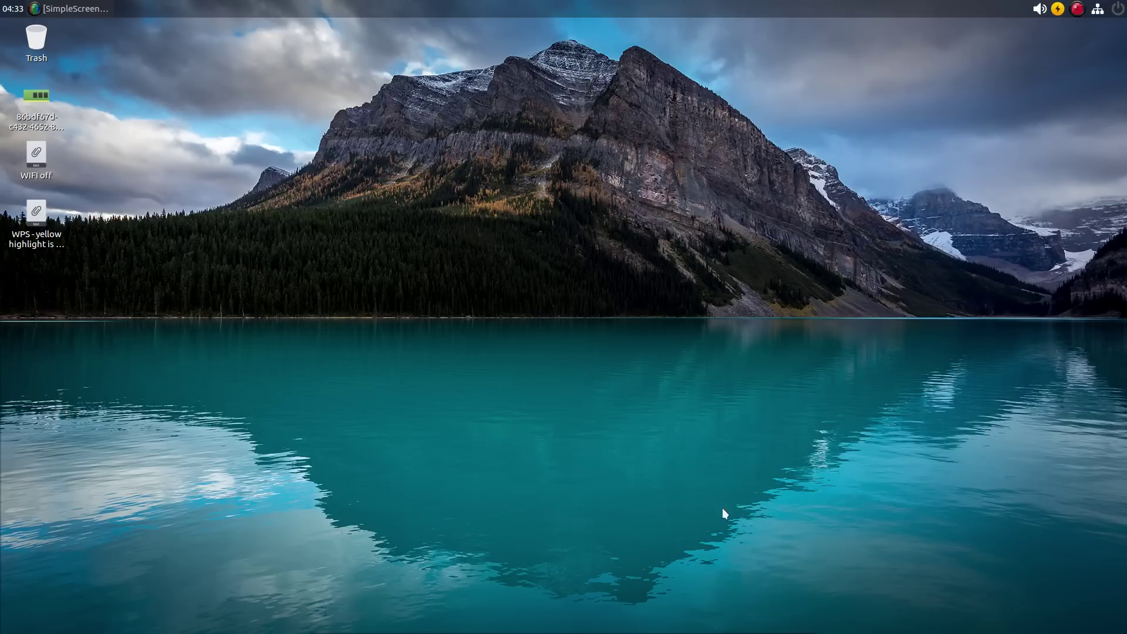
Step: Open Desktop Preferences and bring up the wallpaper image chooser on Pictures › Wallpapers
mouse_move(768, 631)
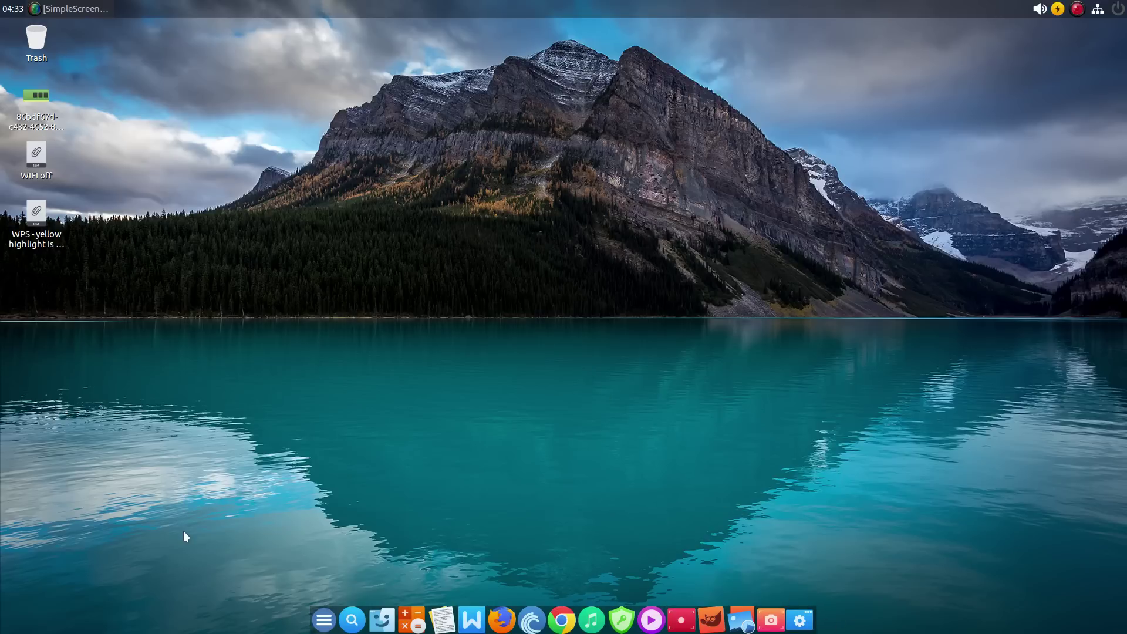
mouse_move(1, 437)
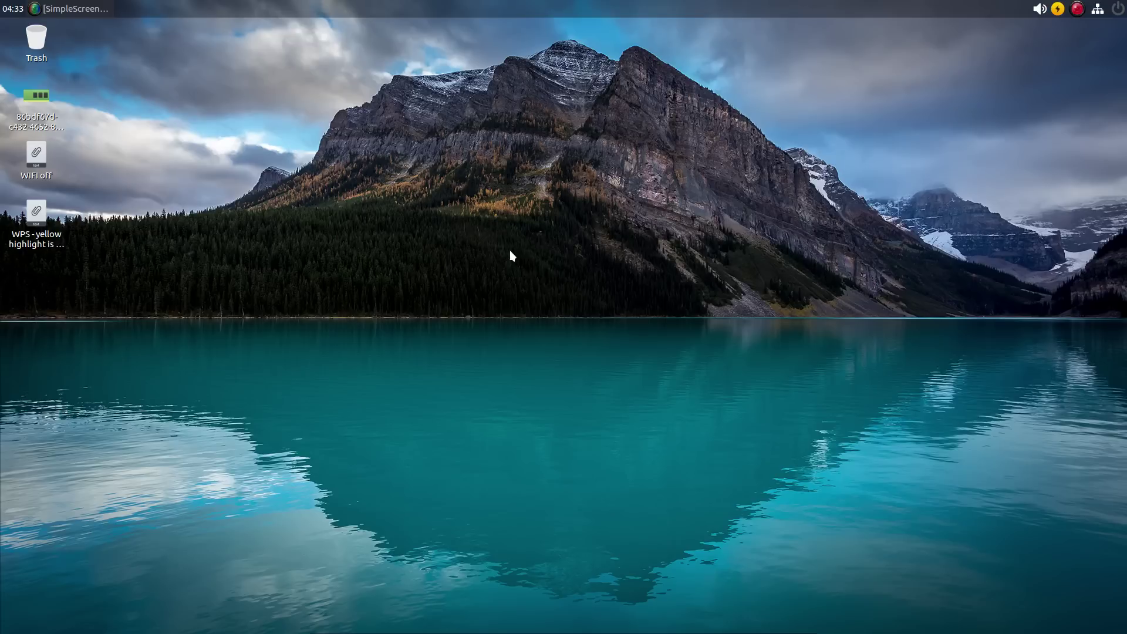
right_click(511, 291)
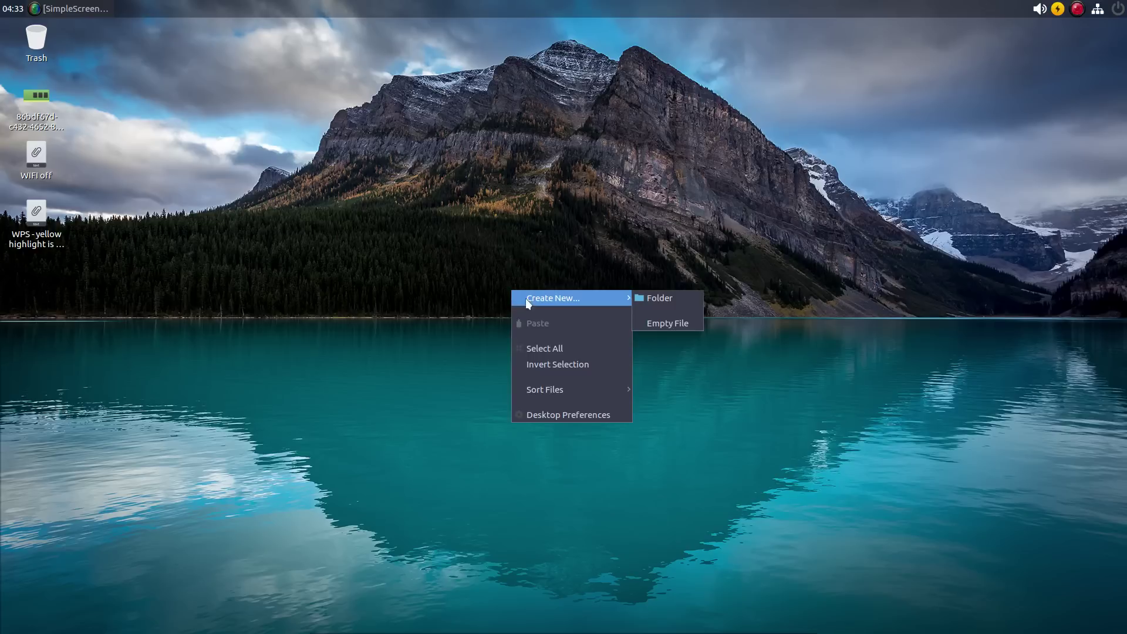
left_click(580, 414)
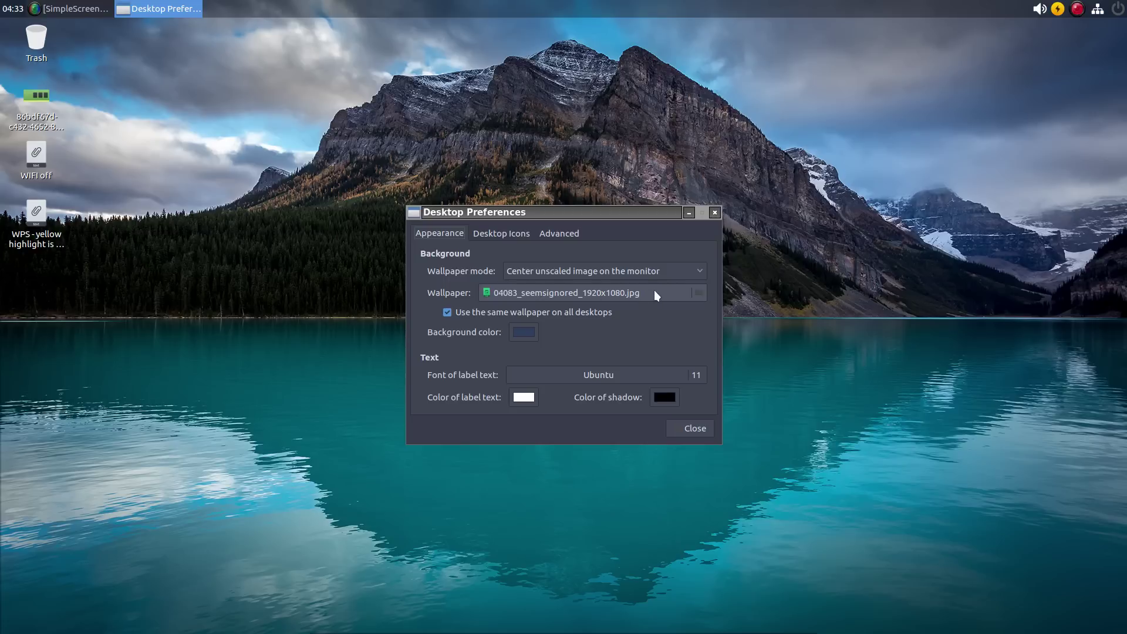
left_click(677, 291)
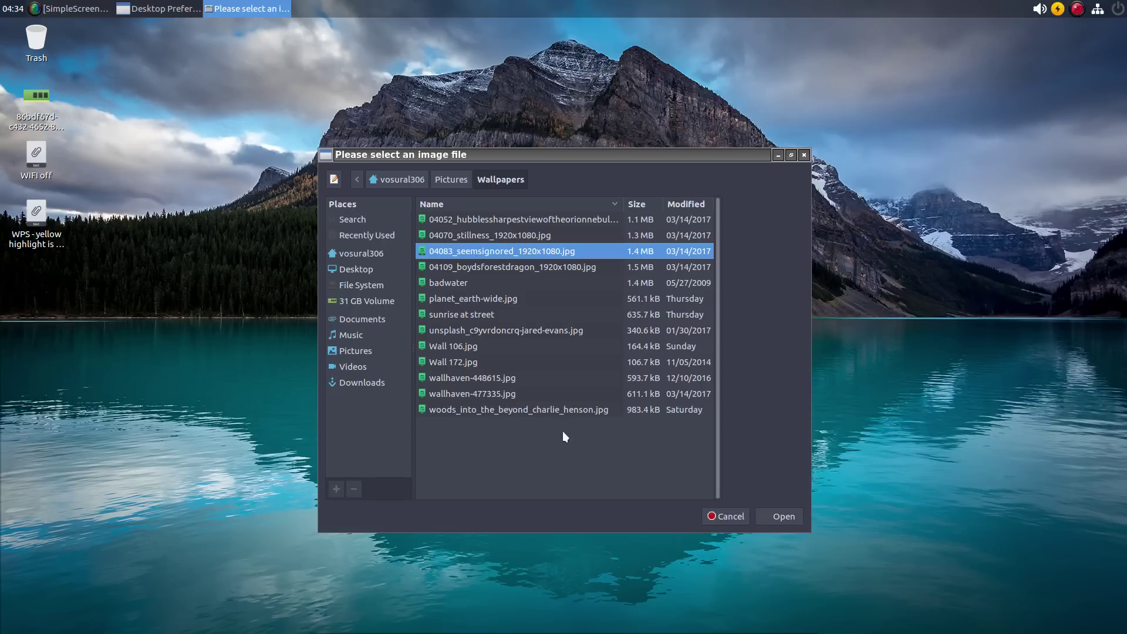
Step: Set woods_into_the_beyond_charlie_henson.jpg as the desktop wallpaper and close Desktop Preferences
left_click(731, 515)
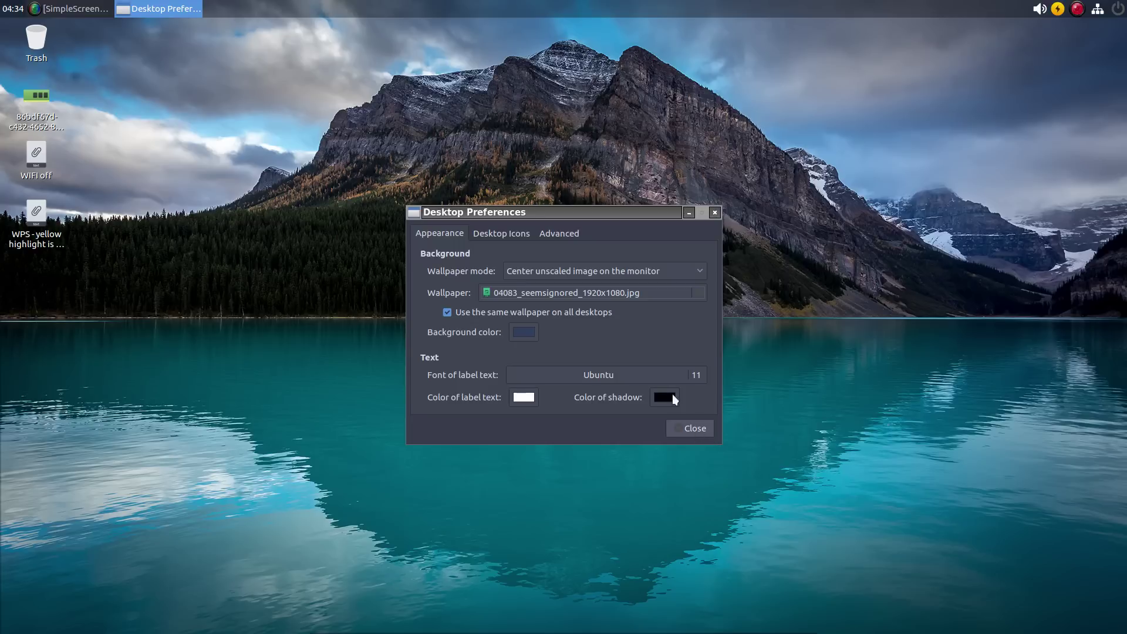
left_click(614, 292)
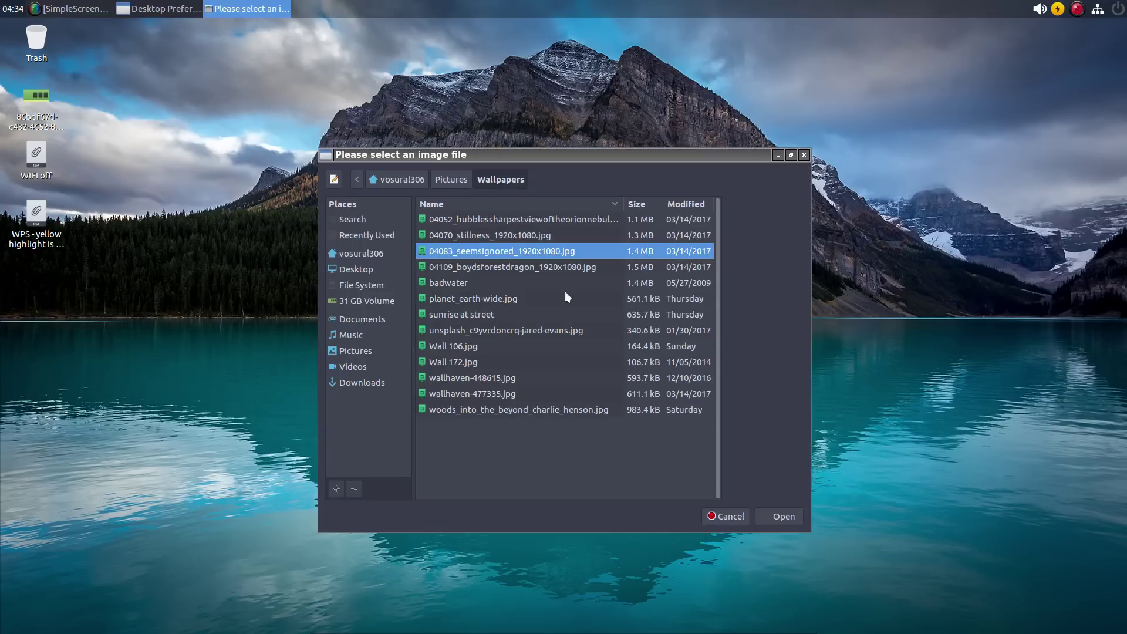
left_click(503, 409)
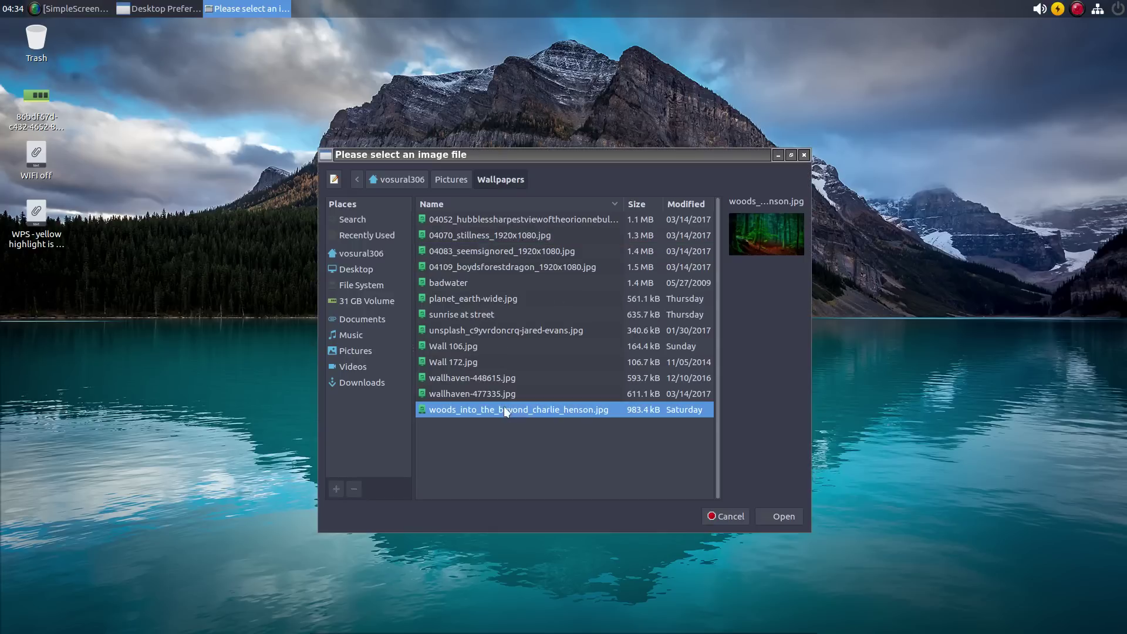
left_click(773, 512)
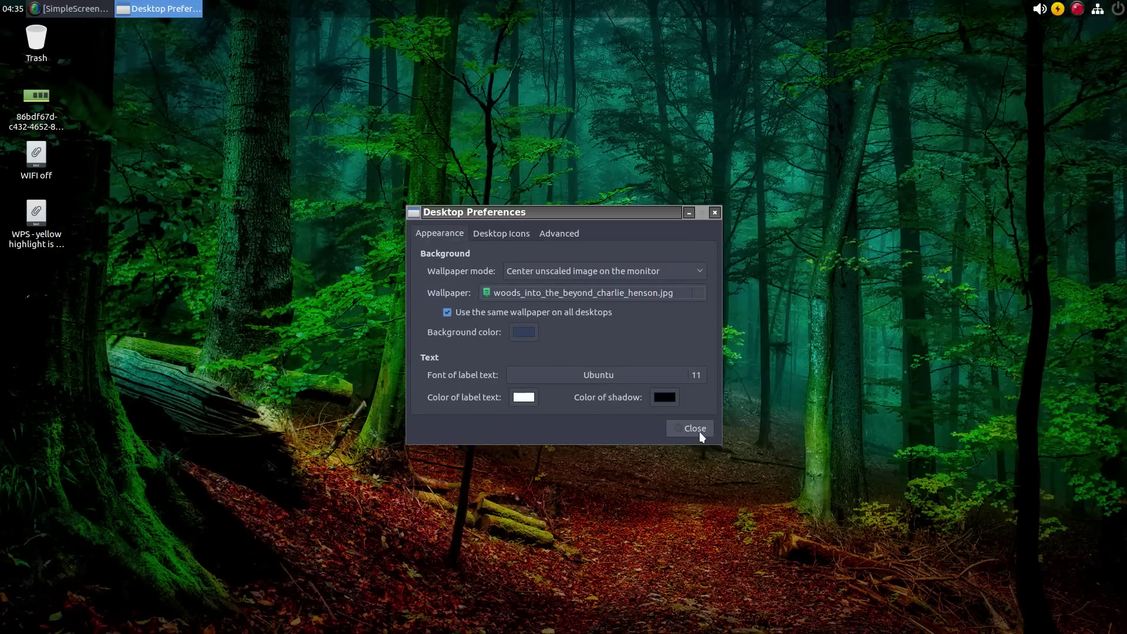
left_click(695, 429)
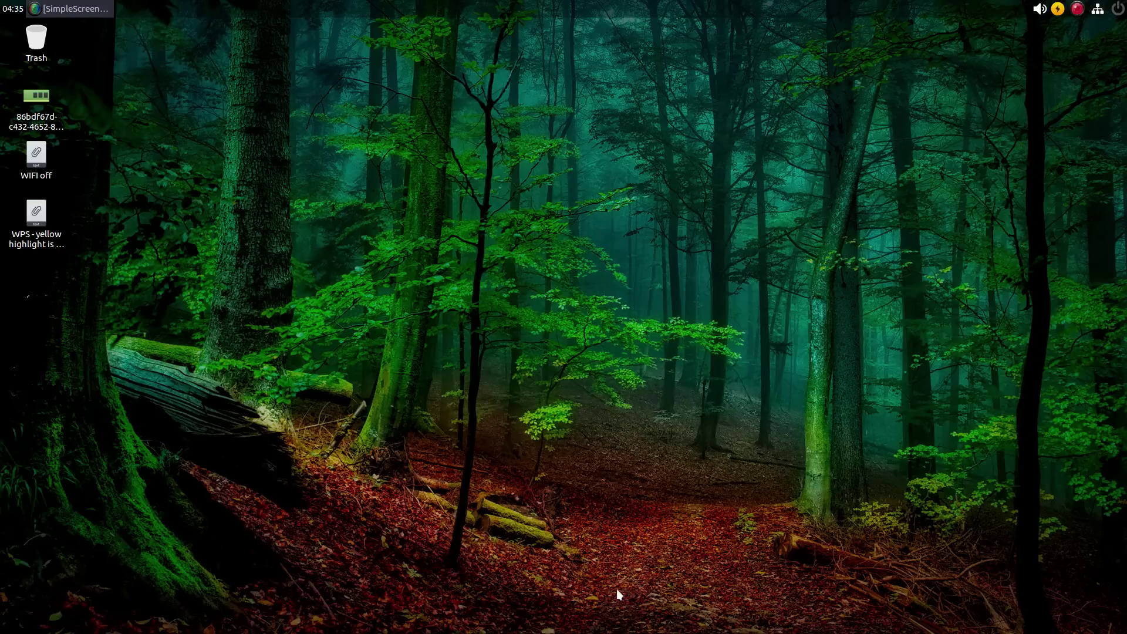
mouse_move(619, 629)
mouse_move(1, 472)
mouse_move(3, 396)
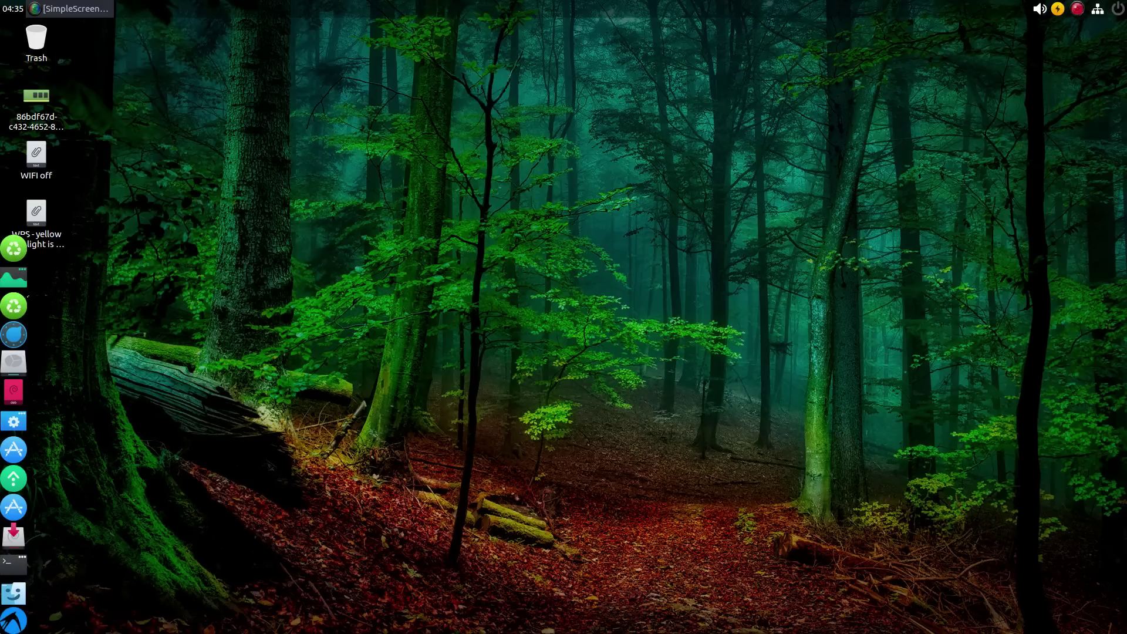
mouse_move(411, 631)
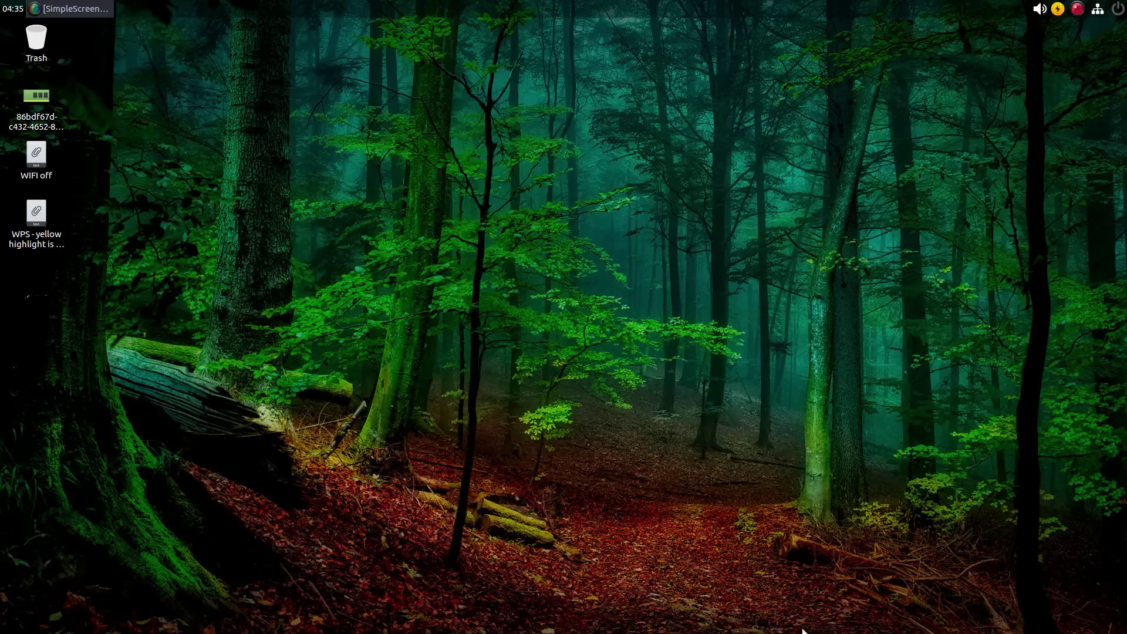
Step: Open the top panel's Appearance settings and set the background to Solid color (with opacity)
mouse_move(803, 629)
mouse_move(657, 632)
right_click(937, 13)
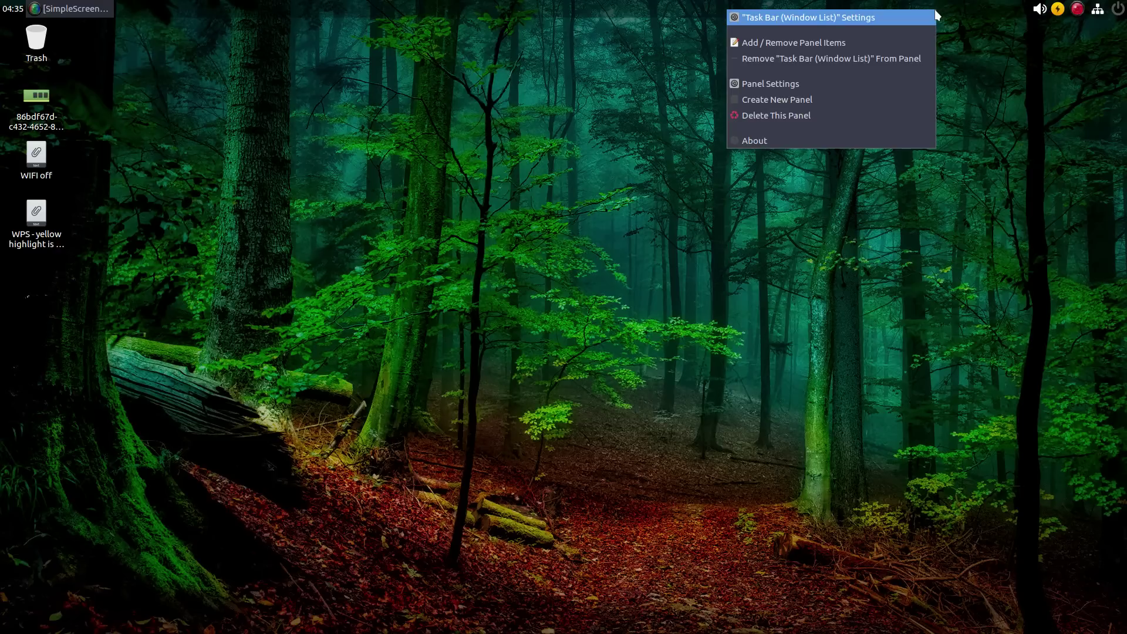
left_click(797, 83)
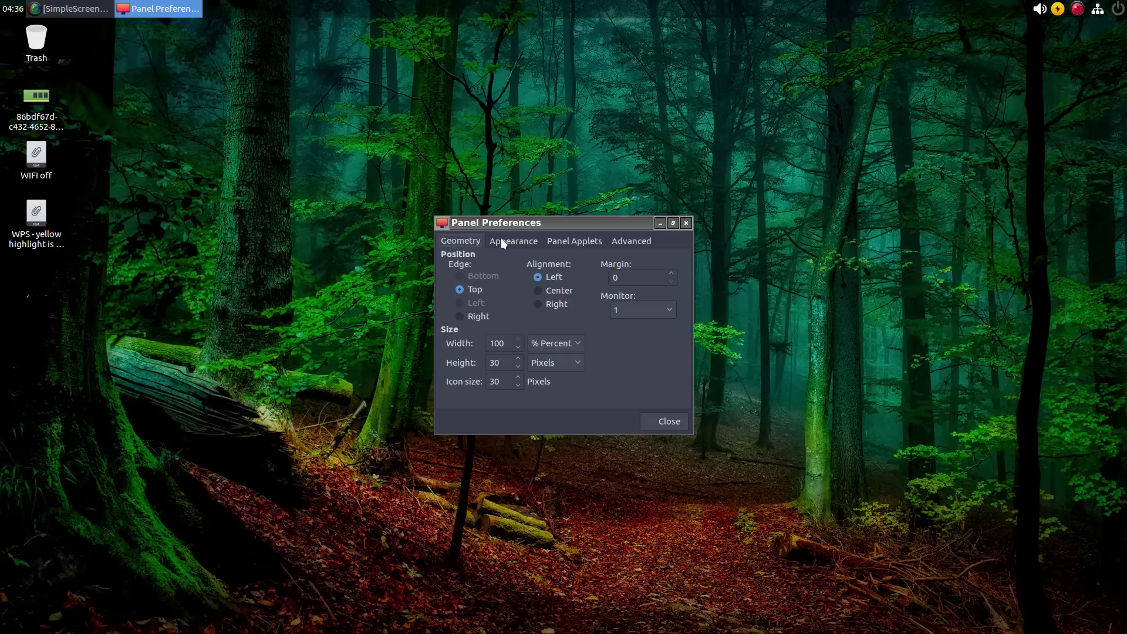
left_click(502, 241)
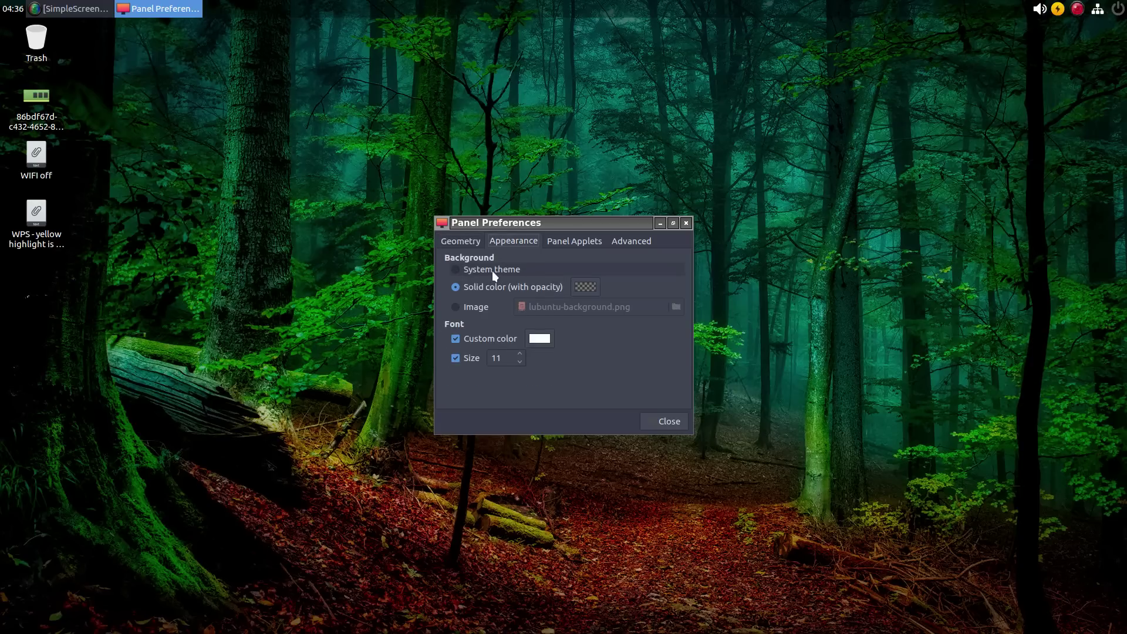
left_click(456, 269)
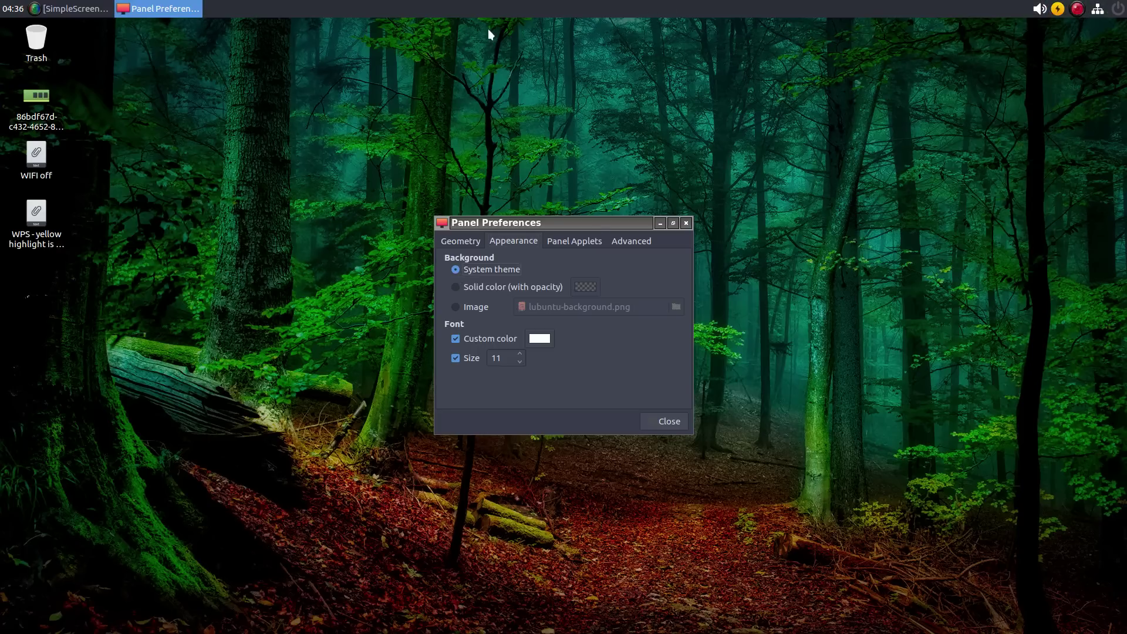
left_click(457, 287)
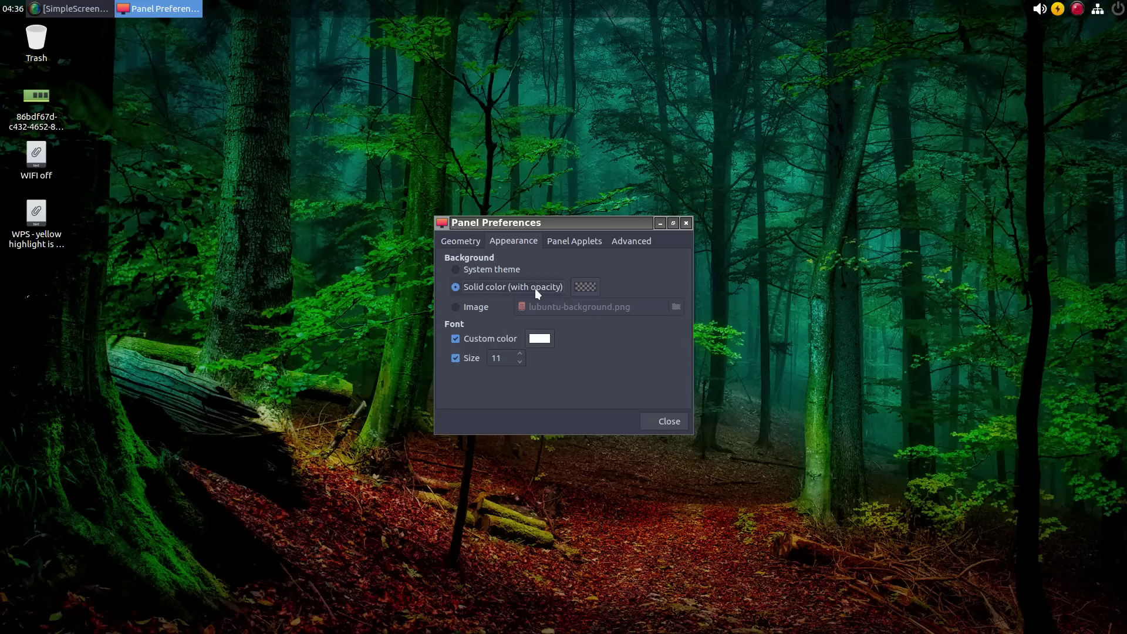
Step: Set the panel's solid background colour to black #000000 with opacity 80
left_click(590, 289)
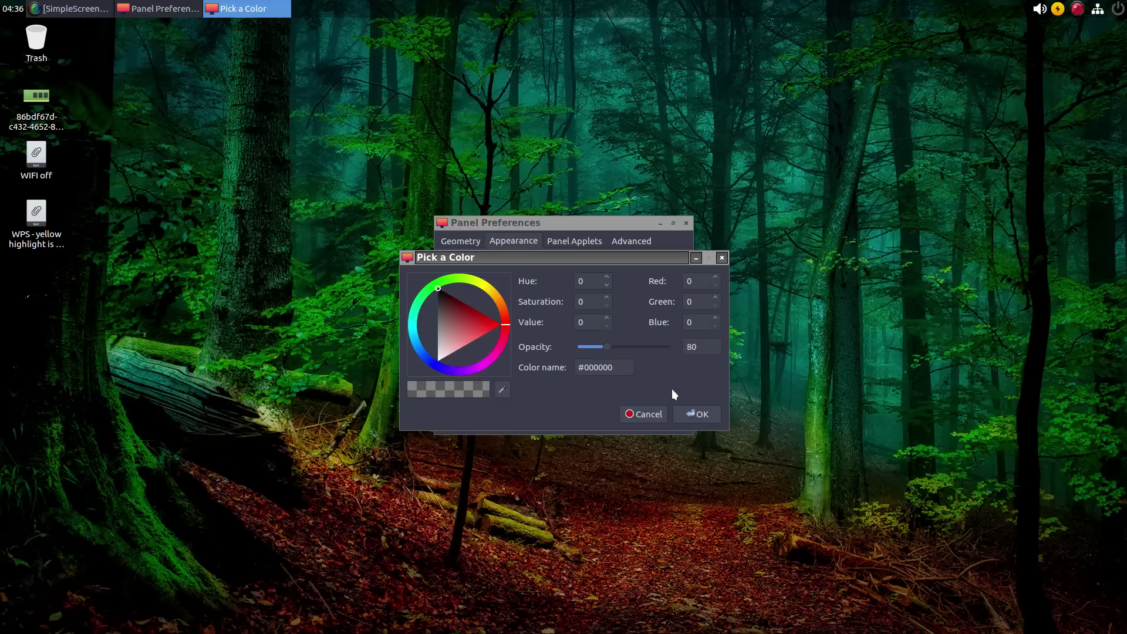
left_click(692, 413)
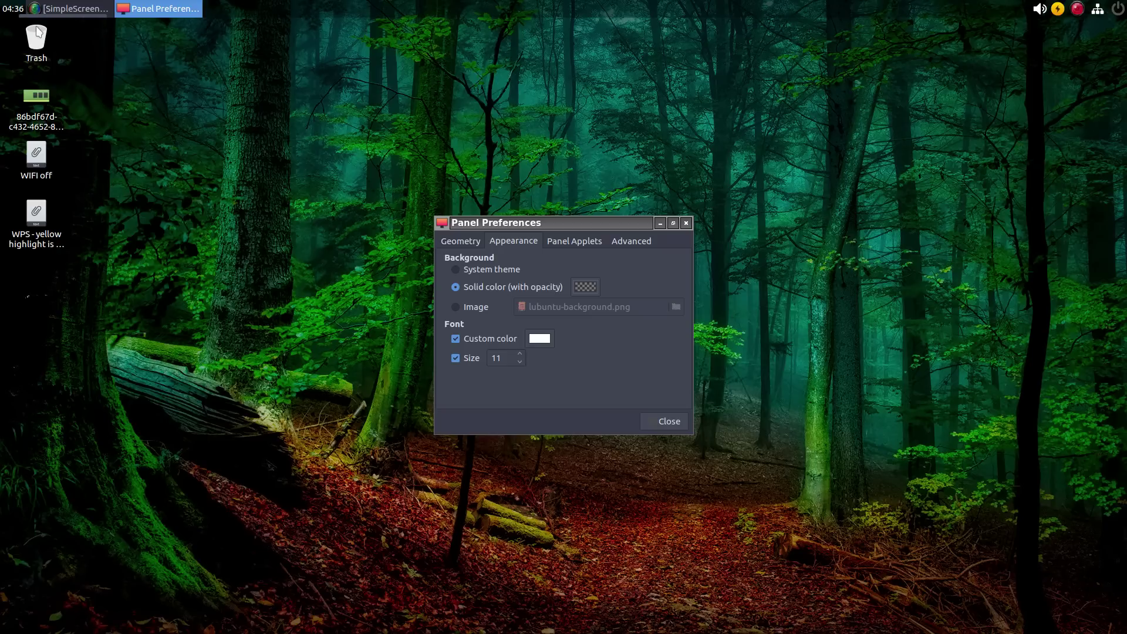
Step: Set the panel font size to 11 and close Panel Preferences
left_click(519, 353)
left_click(519, 353)
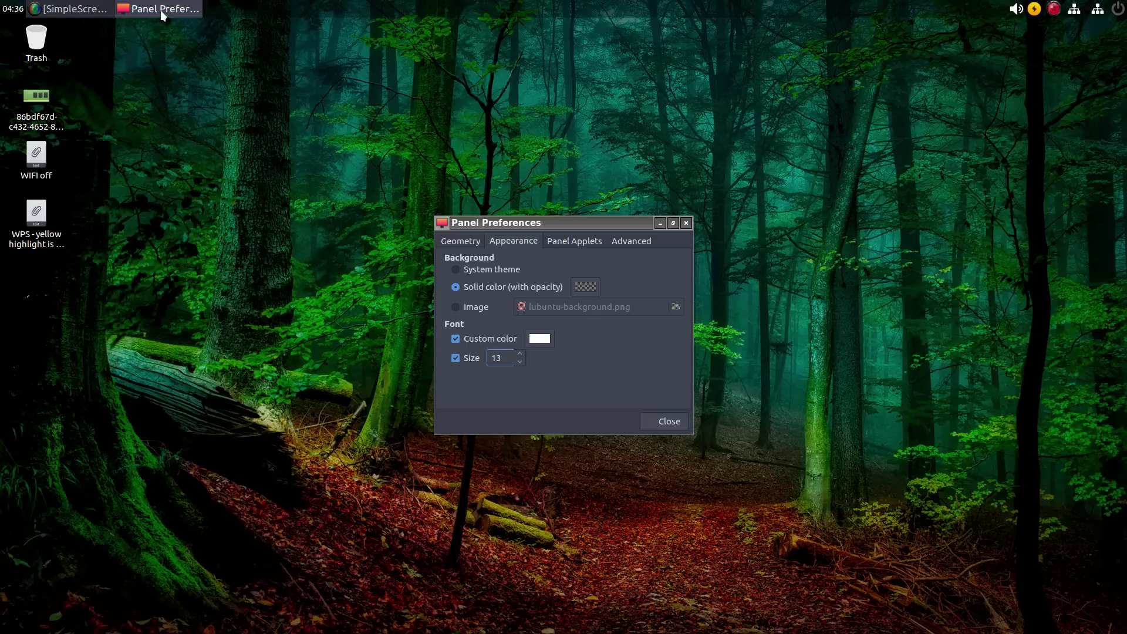
left_click(537, 383)
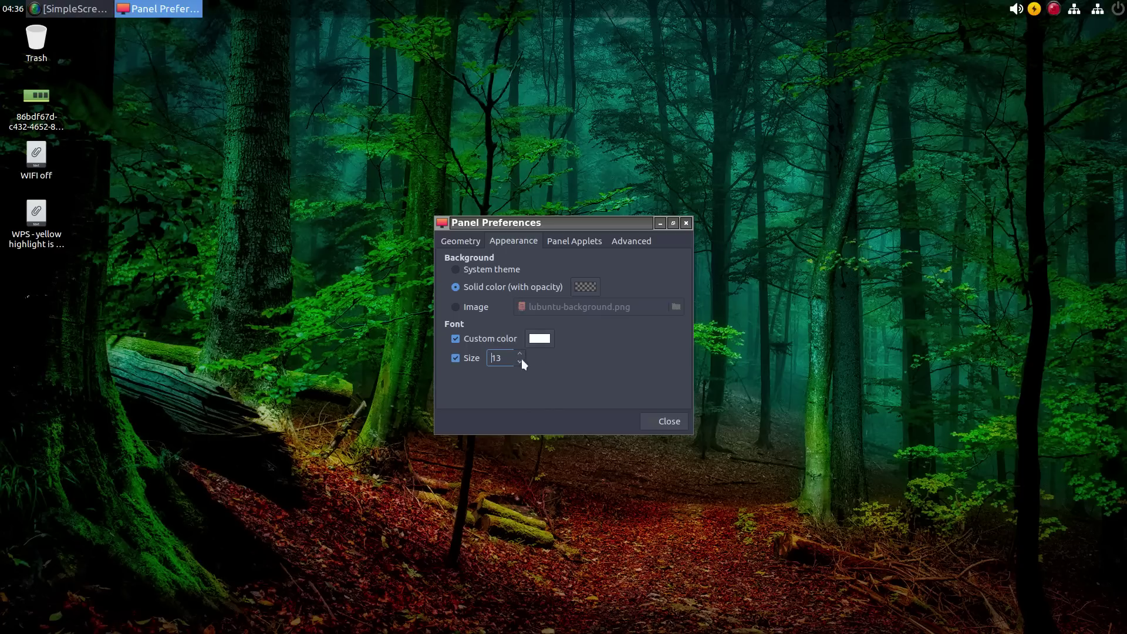
left_click(520, 362)
left_click(520, 362)
left_click(520, 361)
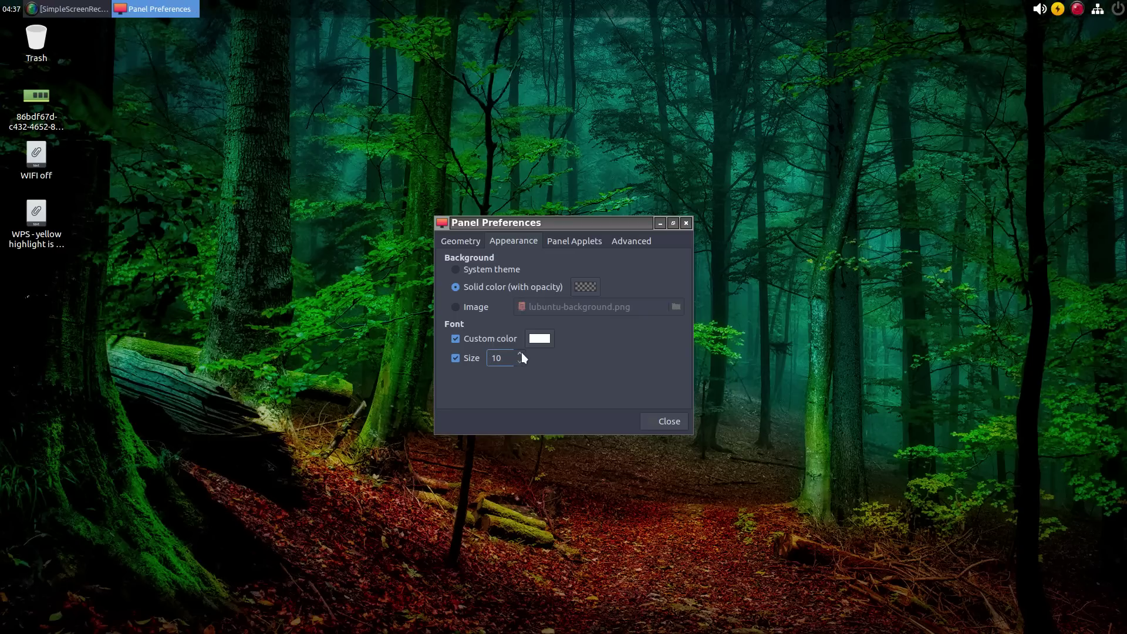
left_click(521, 354)
left_click(521, 354)
left_click(669, 421)
Step: Reveal the bottom dock to reach its application-menu launcher
mouse_move(322, 630)
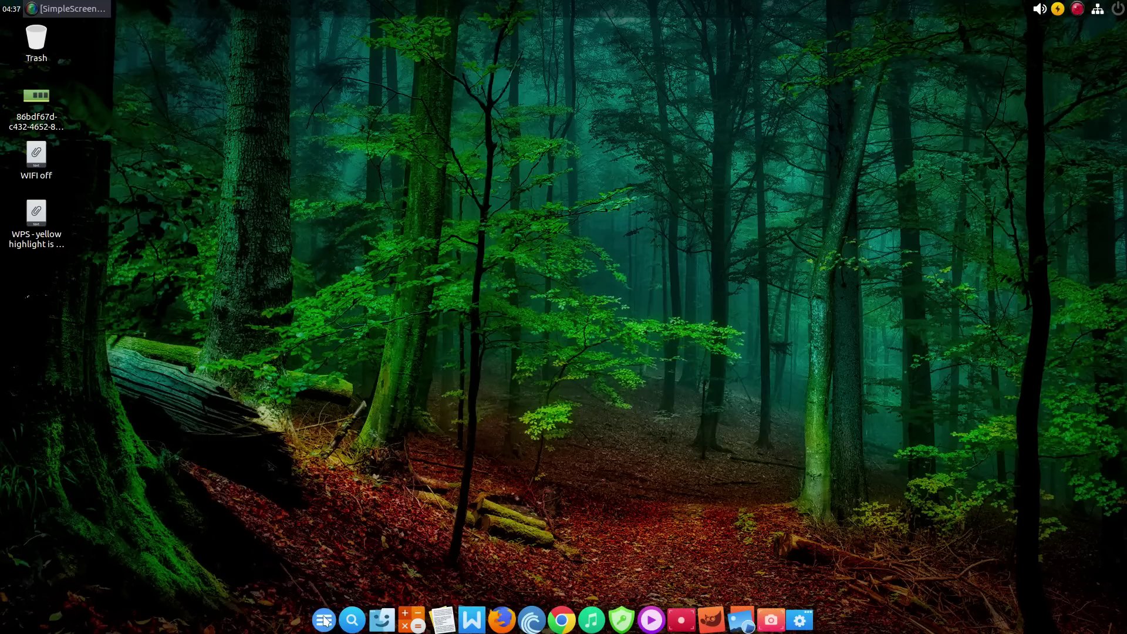
mouse_move(6, 626)
Step: Give the dock's Menu launcher the icon show-menu-icon.png from Pictures/Icon Logos and close its settings
right_click(327, 621)
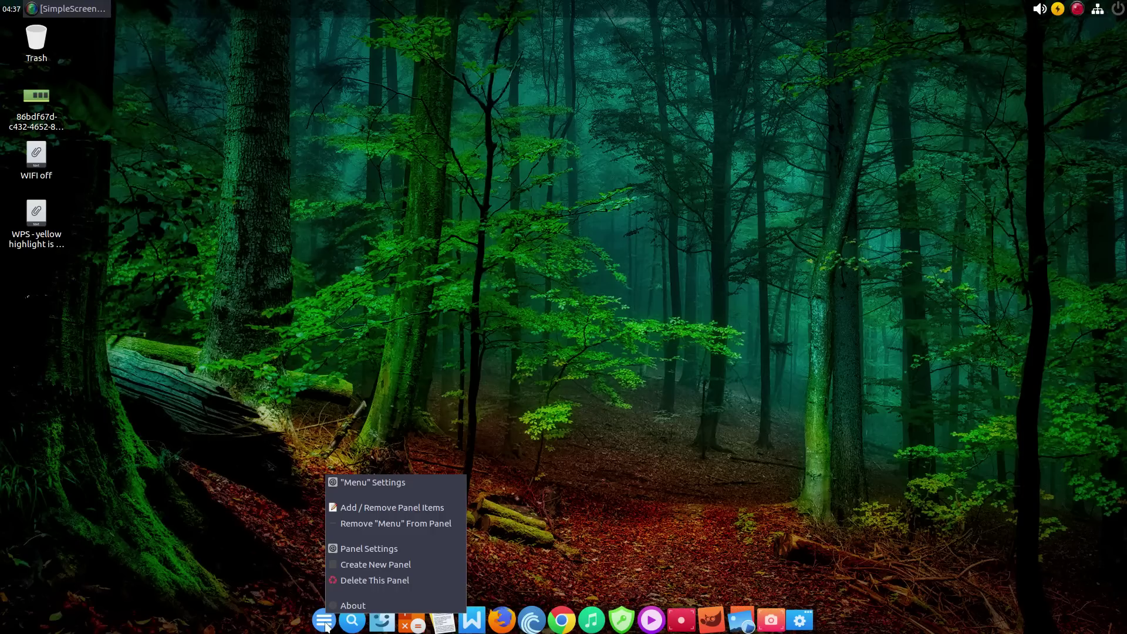
left_click(327, 626)
right_click(327, 625)
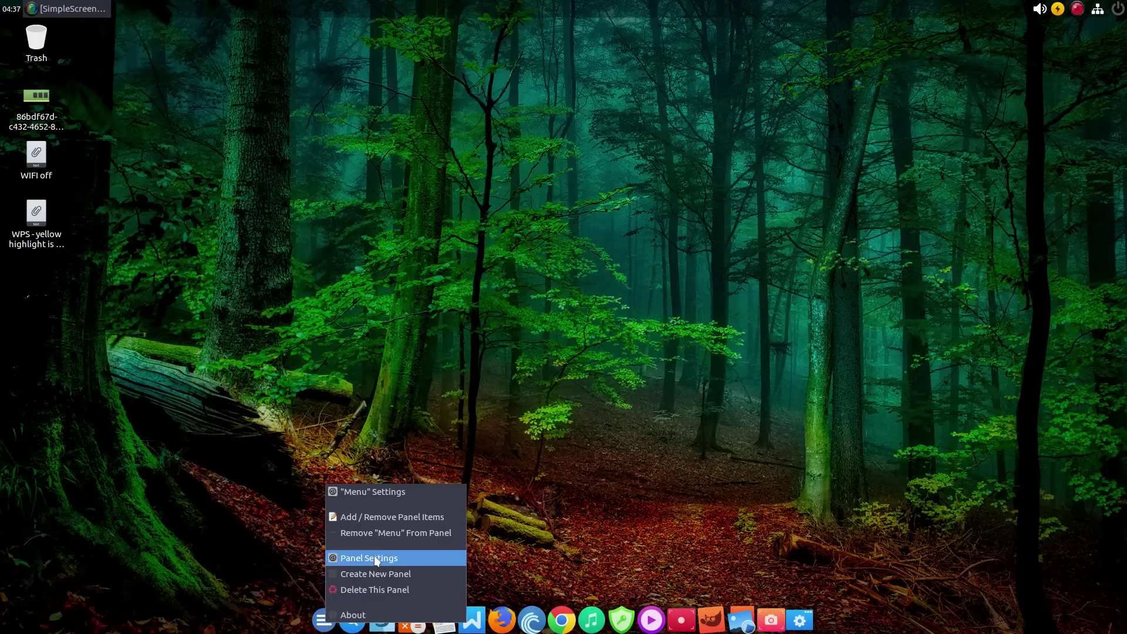
left_click(398, 491)
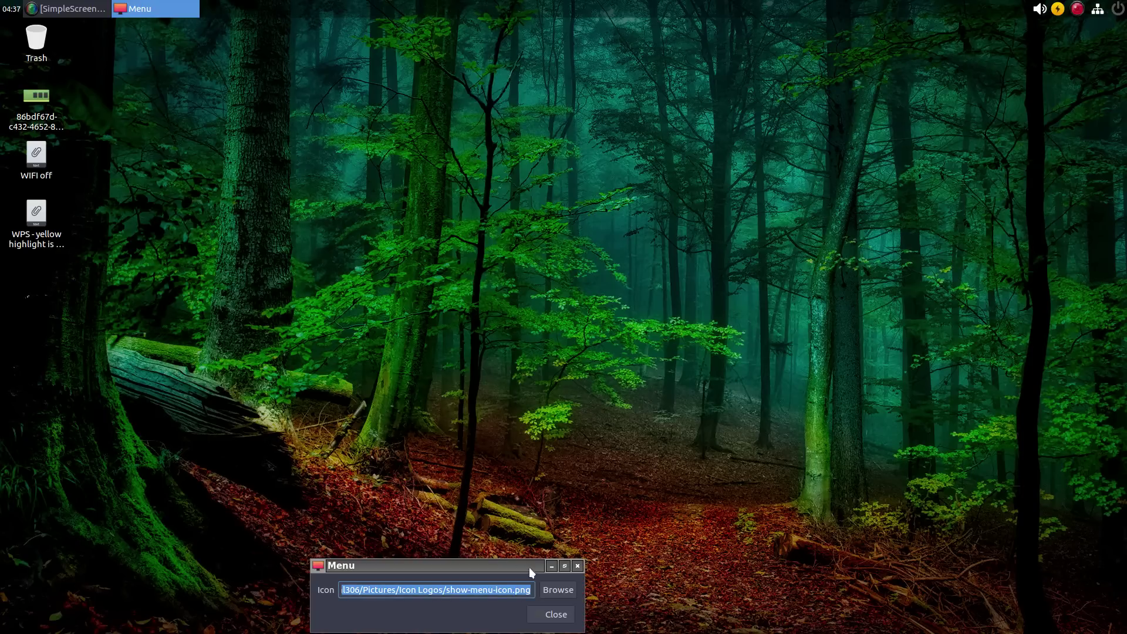
left_click(558, 589)
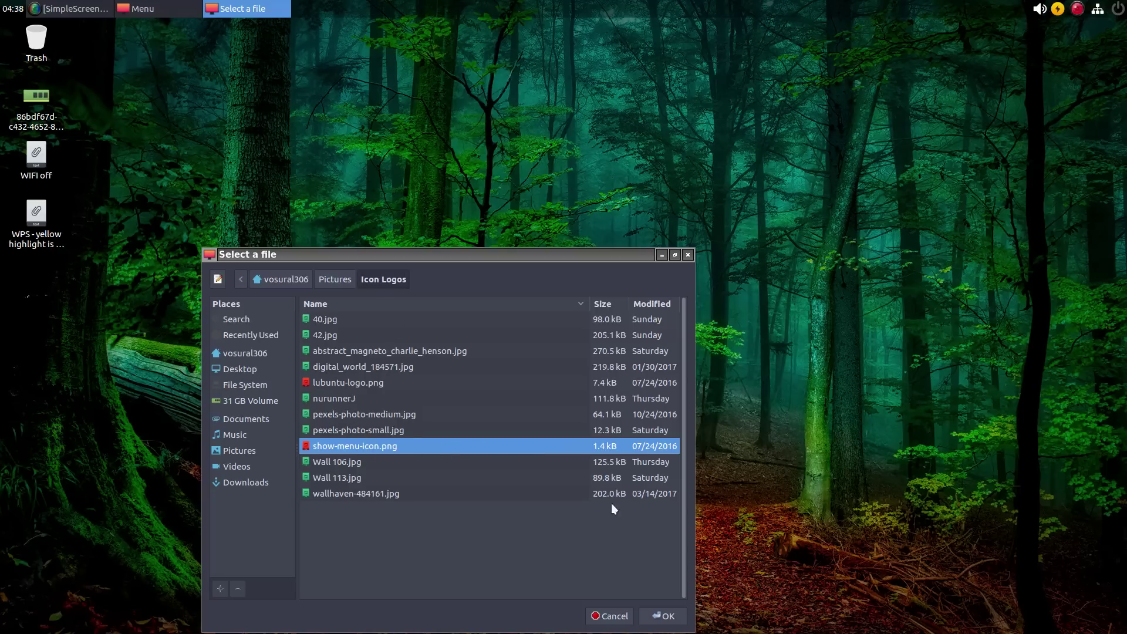
left_click(663, 616)
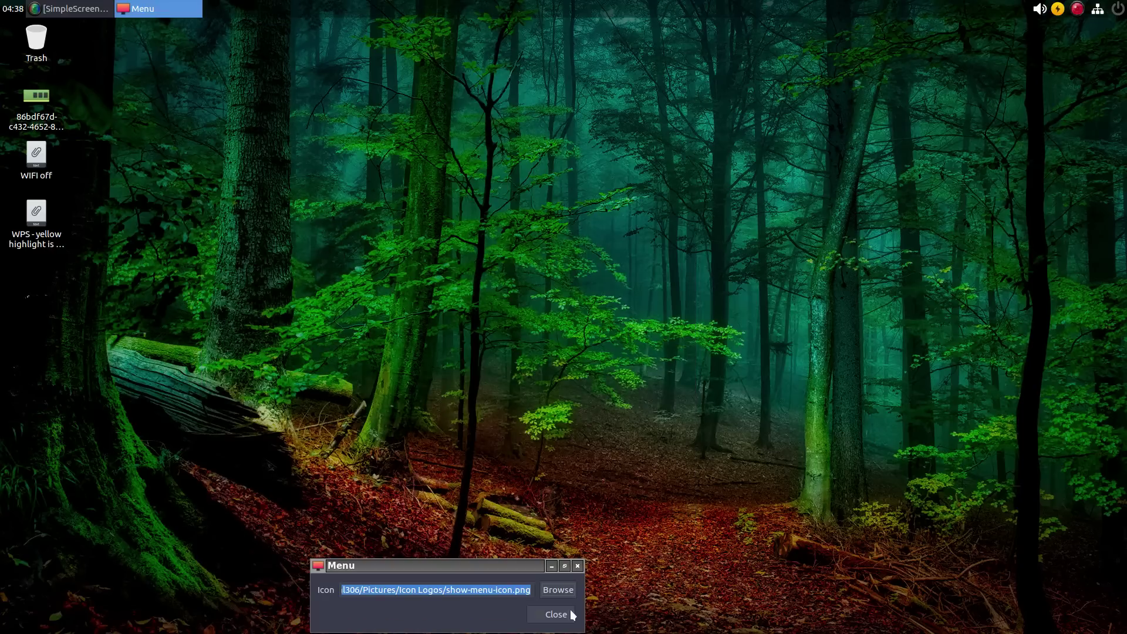
left_click(570, 614)
mouse_move(329, 631)
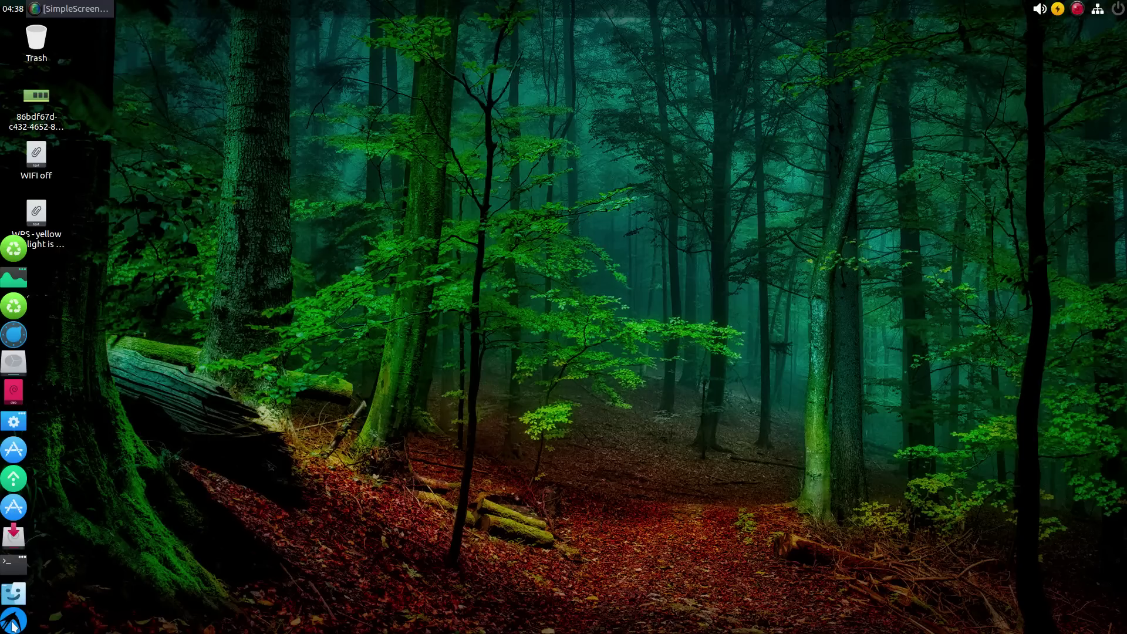
left_click(14, 624)
left_click(14, 624)
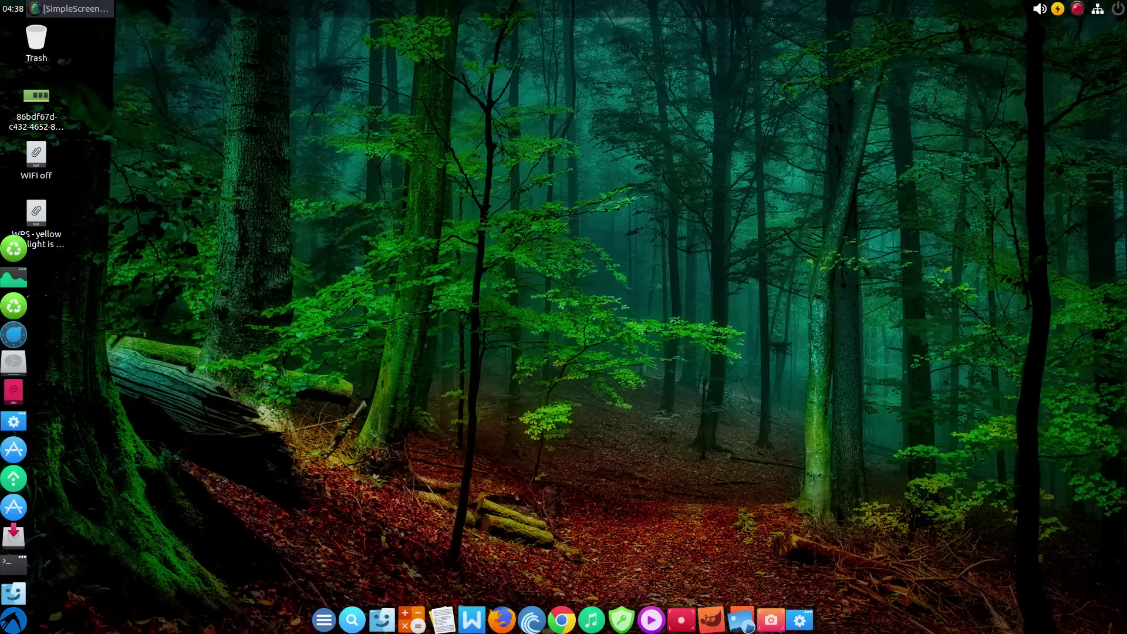
left_click(324, 621)
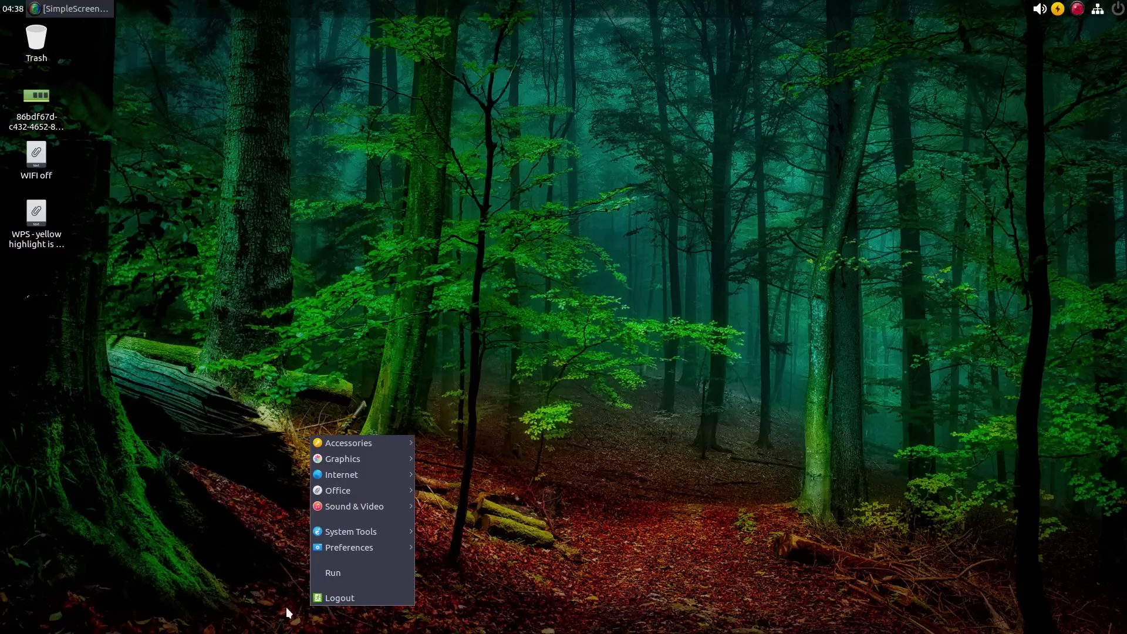
left_click(232, 601)
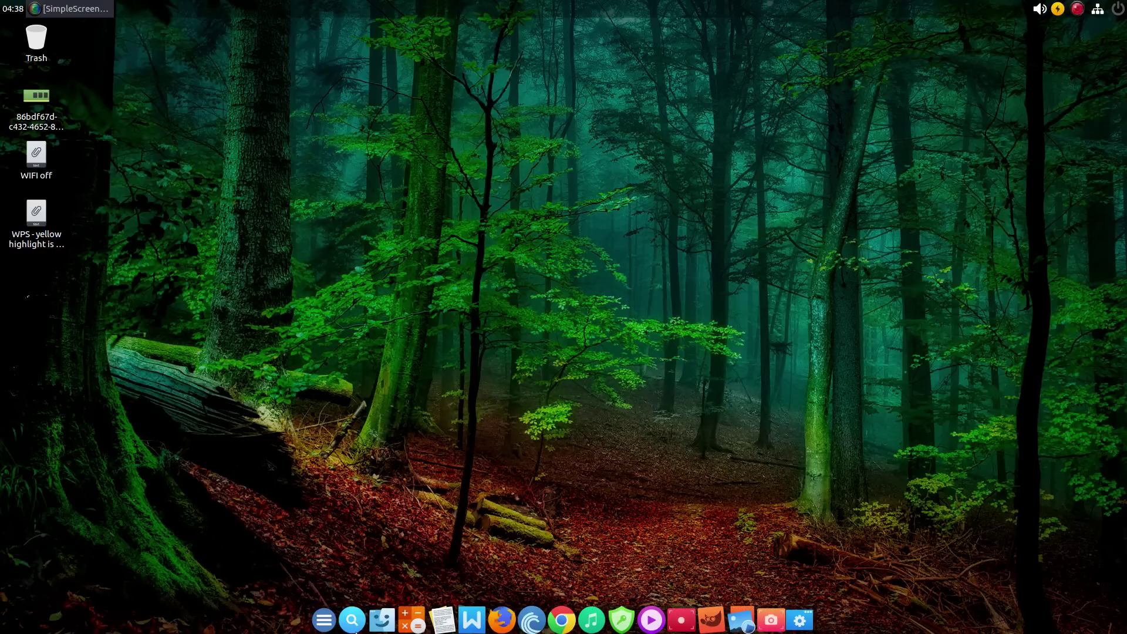
left_click(329, 625)
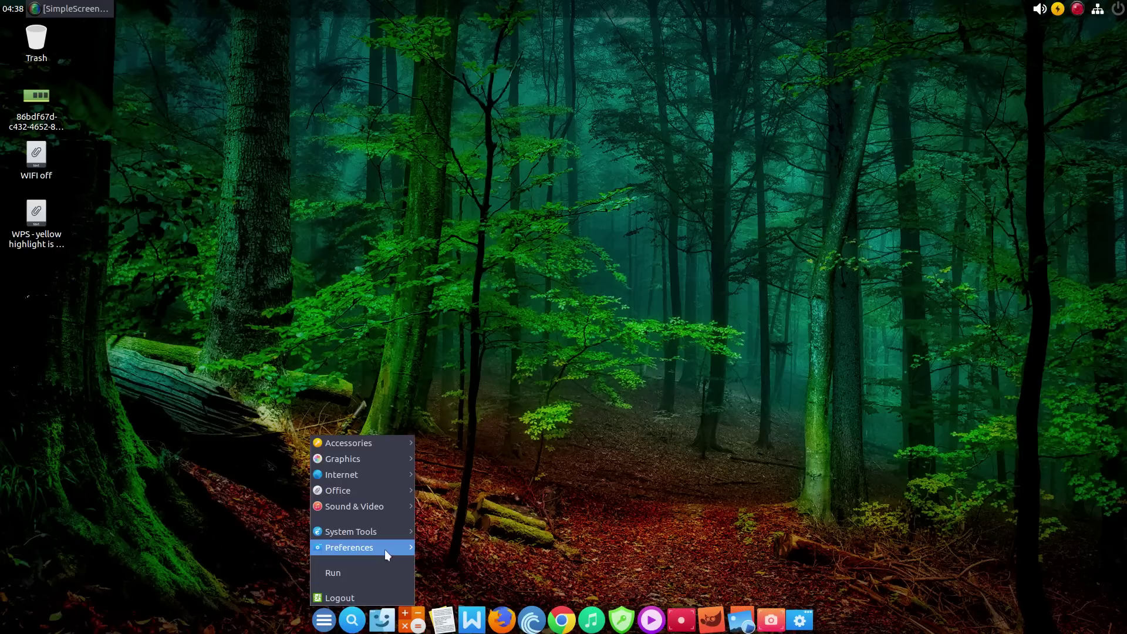
mouse_move(396, 535)
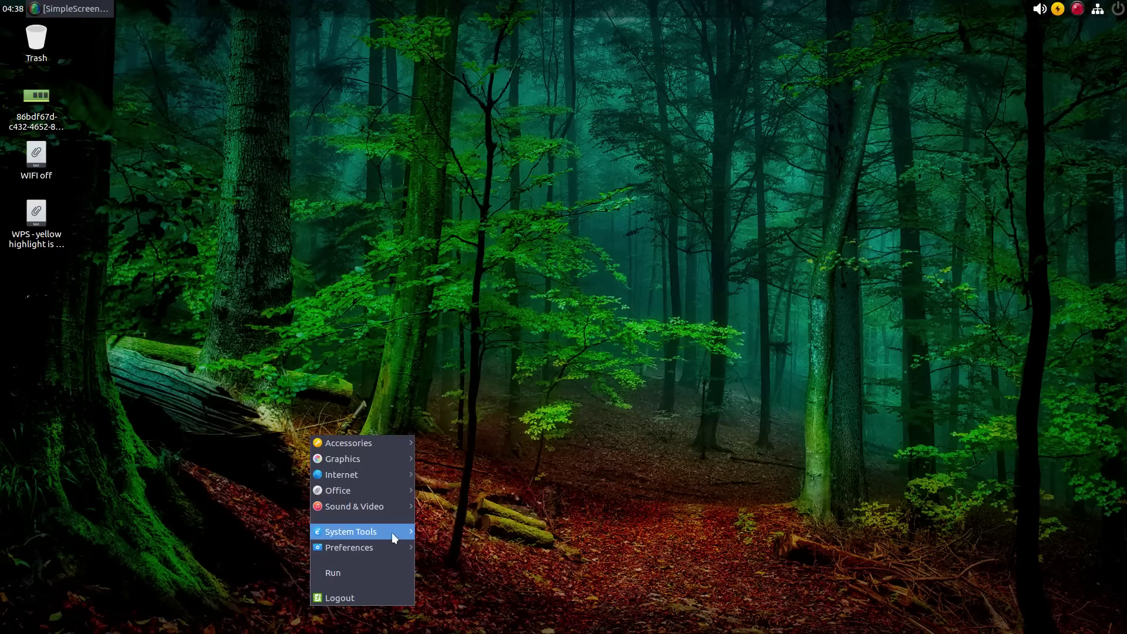
Step: Launch Synaptic Package Manager from System Tools, authenticating with the administrator password
left_click(455, 559)
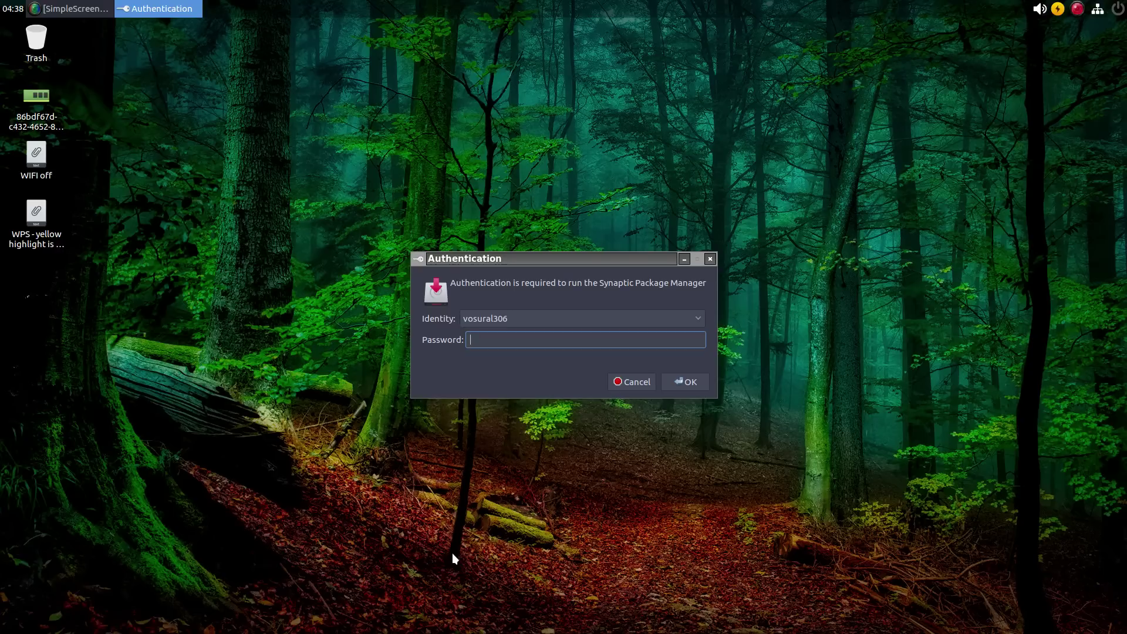
type("********")
key("Return")
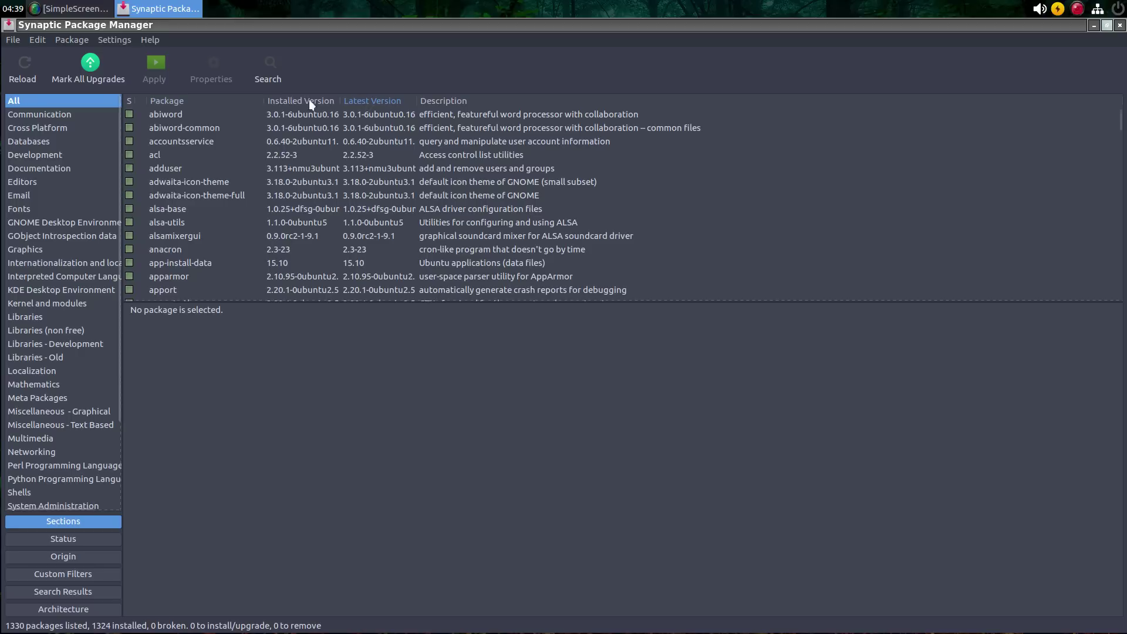
Step: Search Synaptic for 'breeze' to list the breeze-cursor-theme package
left_click(275, 68)
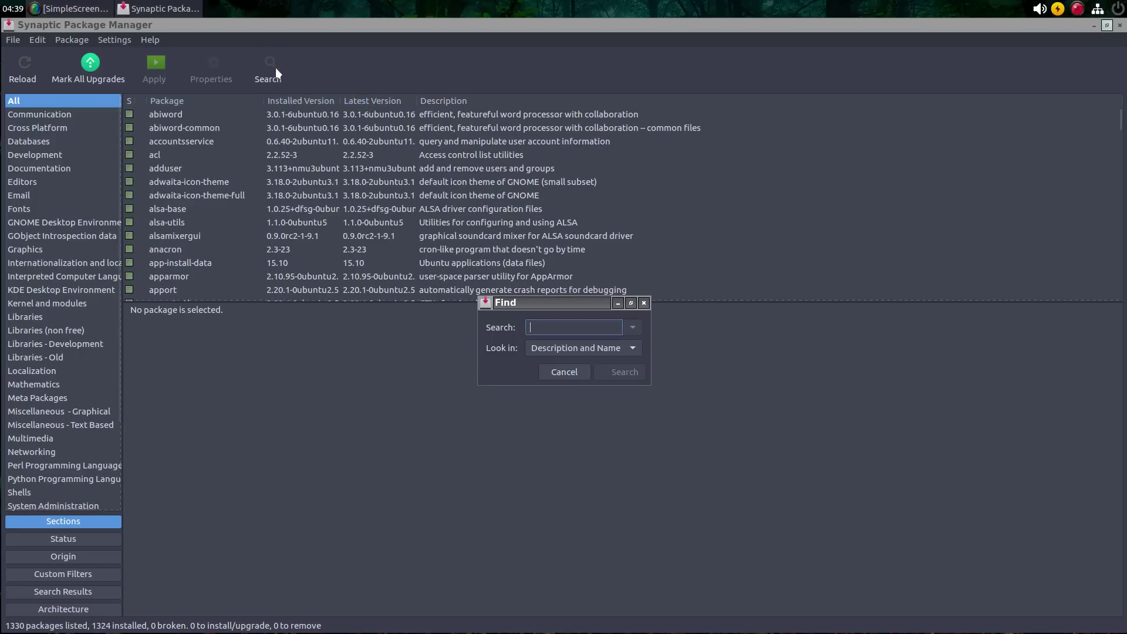
type("breeze")
key("Return")
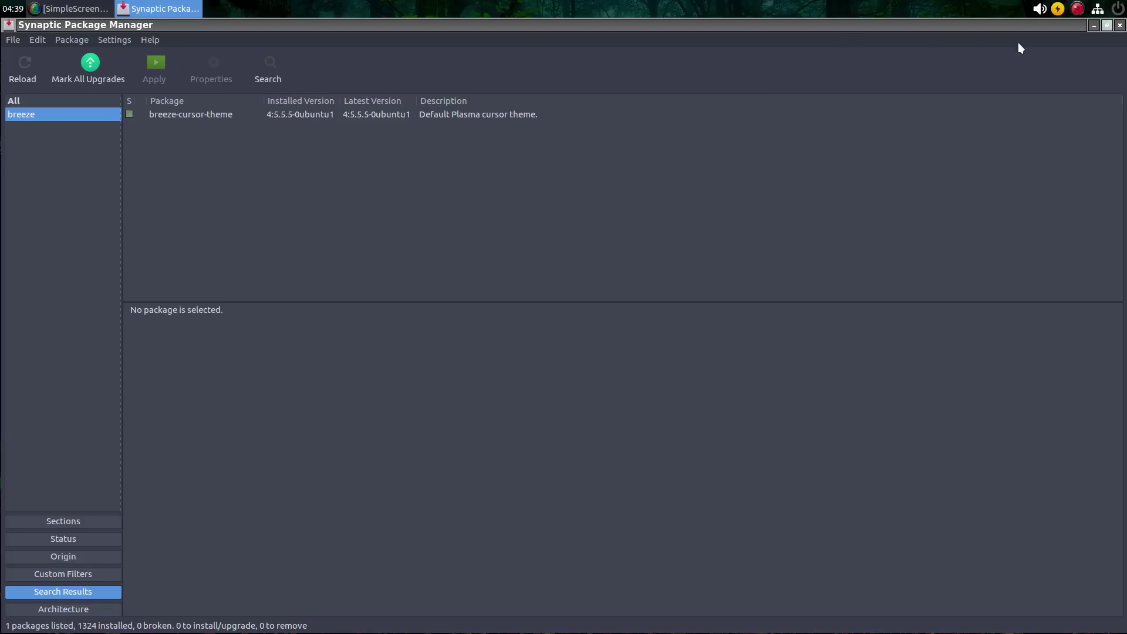
Step: Close the Synaptic window and reveal the left and bottom docks on the forest desktop
left_click(1119, 26)
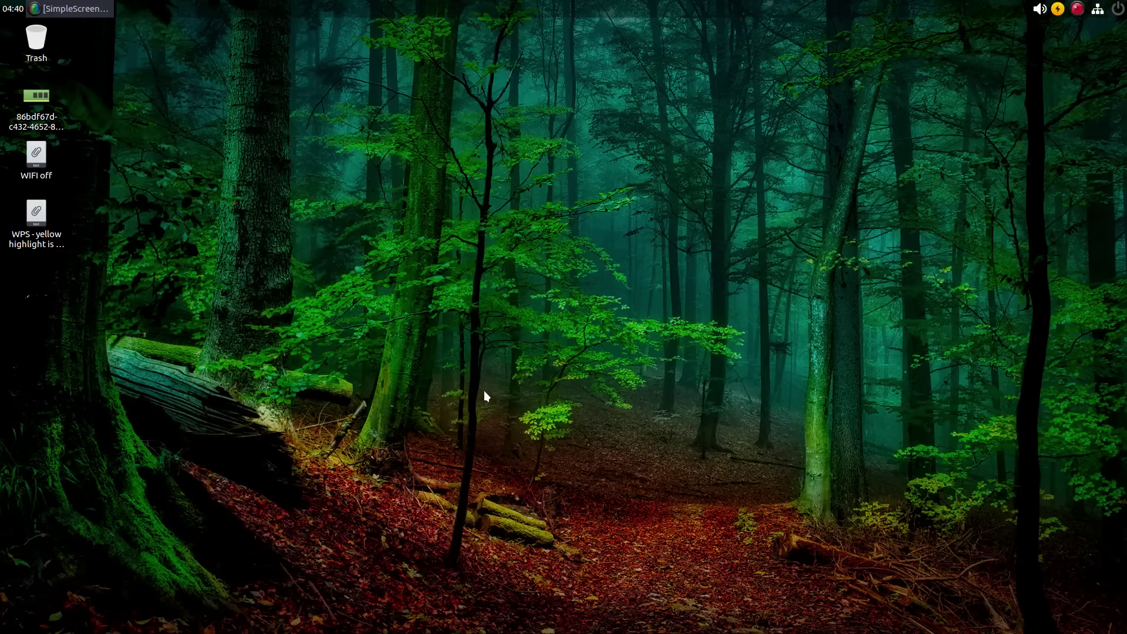
mouse_move(2, 440)
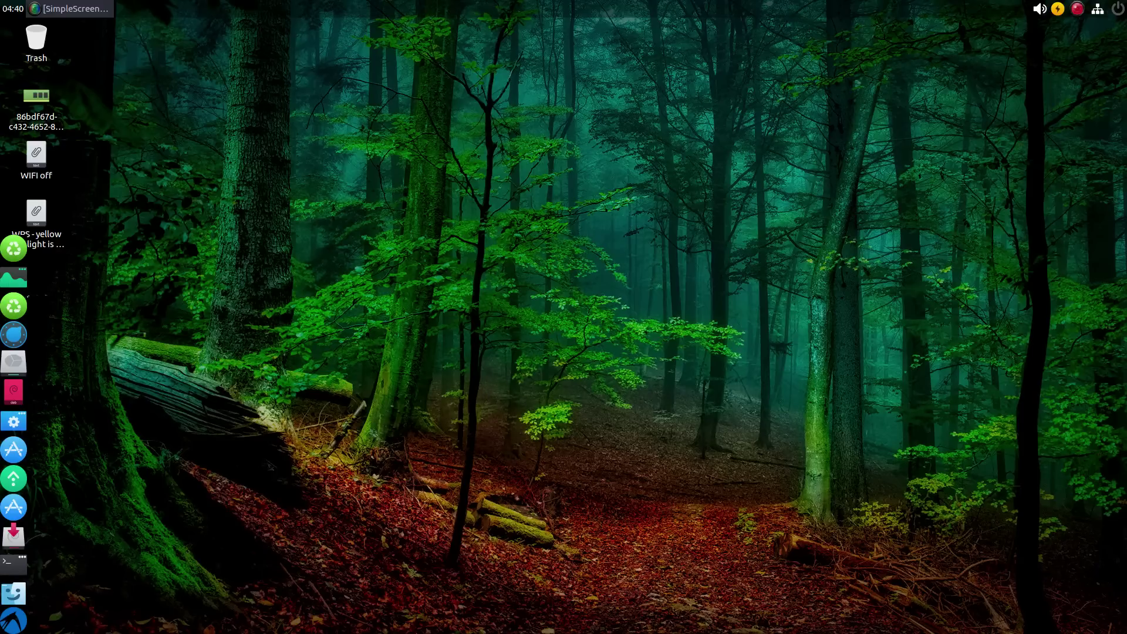
mouse_move(461, 629)
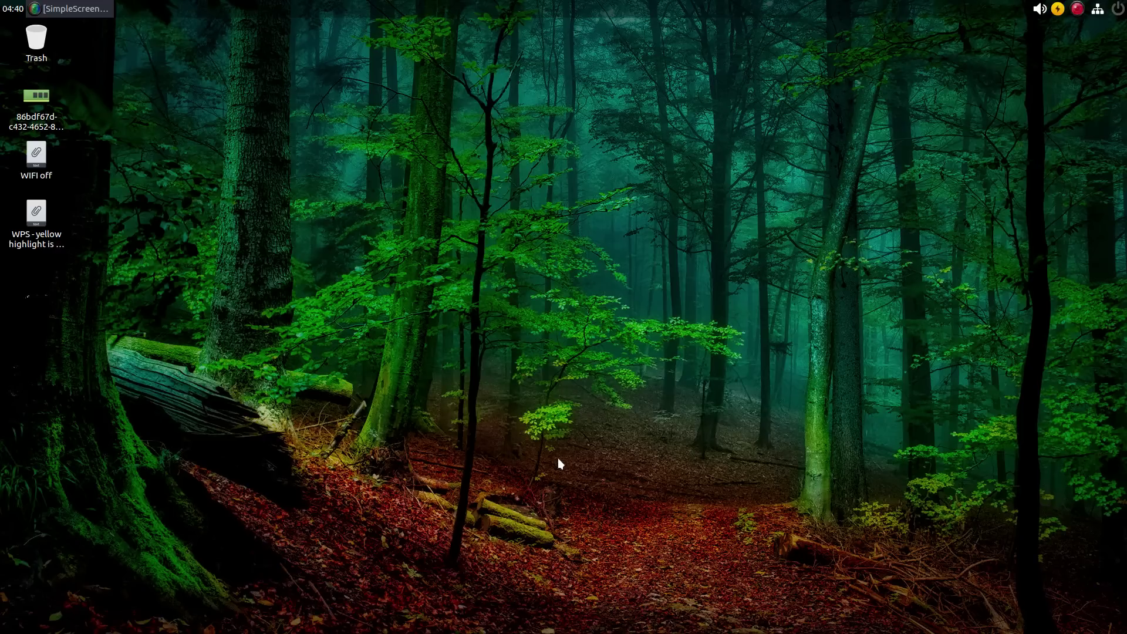
mouse_move(551, 629)
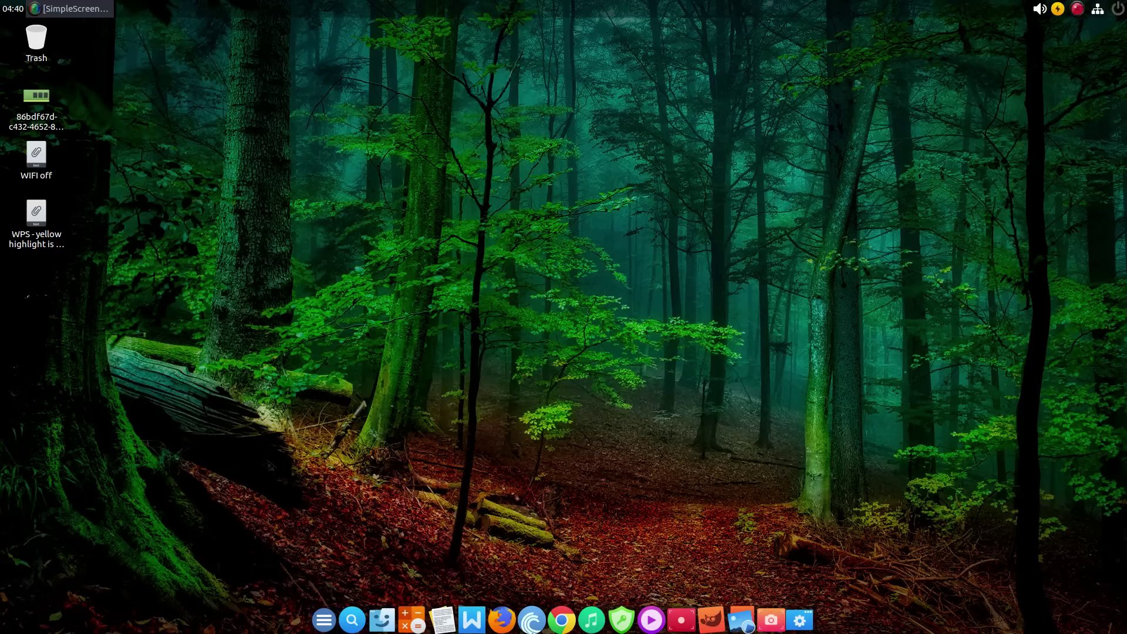